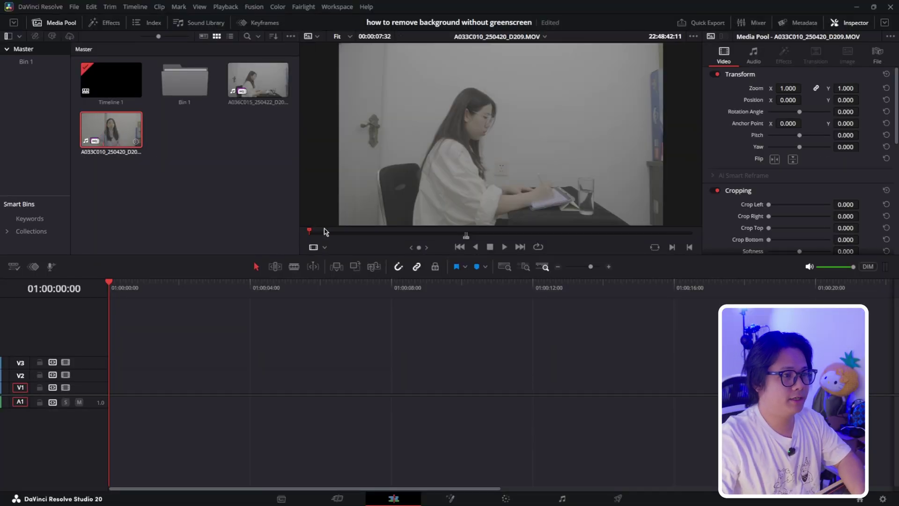
Step: Place the standing-woman clip on track V1 and enlarge the track to show thumbnails
left_click(466, 232)
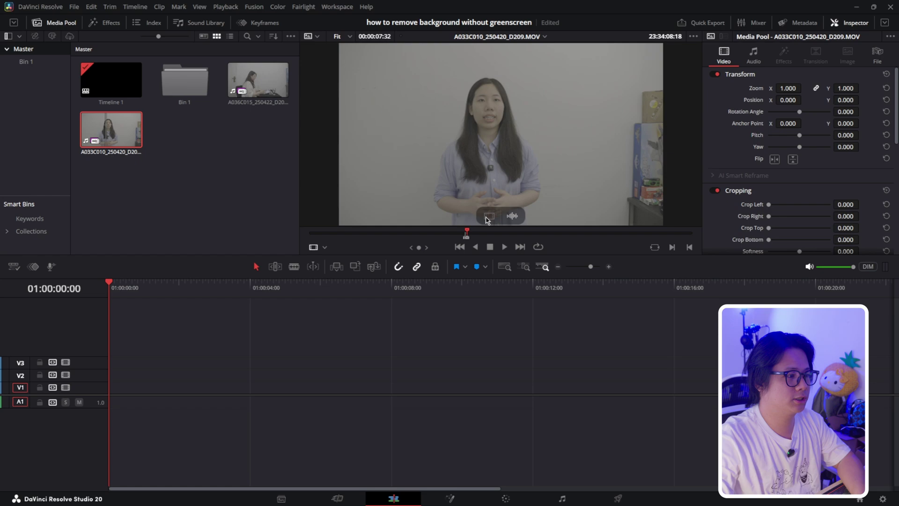
left_click_drag(489, 216, 89, 348)
left_click_drag(144, 287, 225, 287)
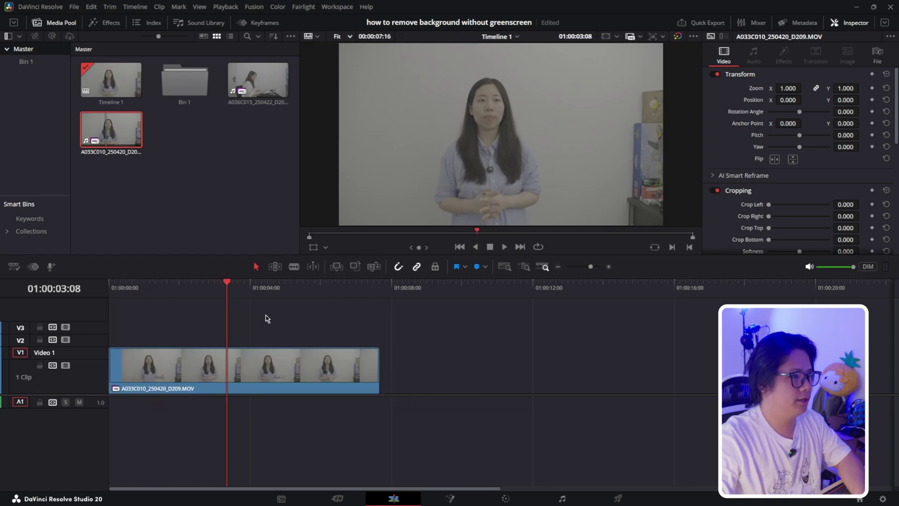
scroll(283, 329, "up", 1)
scroll(283, 329, "up", 3)
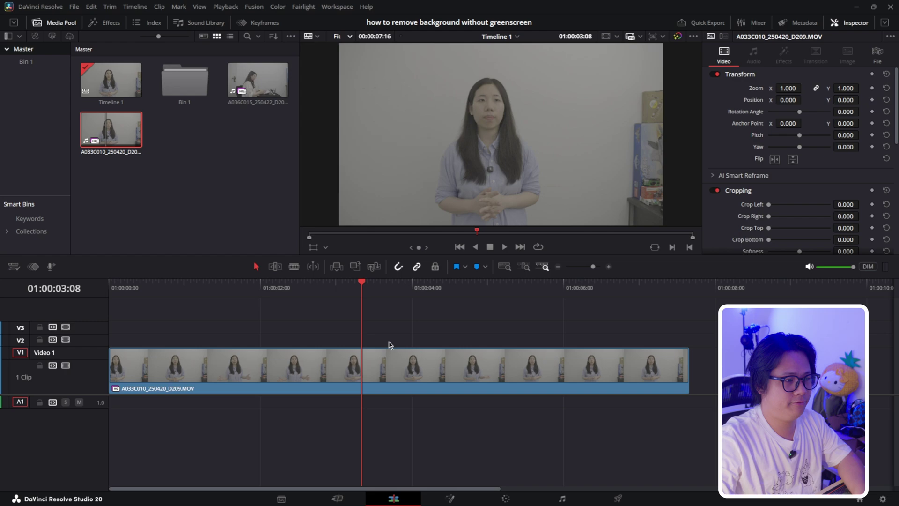
Step: Park the playhead at 01:00:02:23 and bring the clip into the Color page
left_click_drag(375, 288, 399, 286)
left_click(407, 286)
left_click(317, 287)
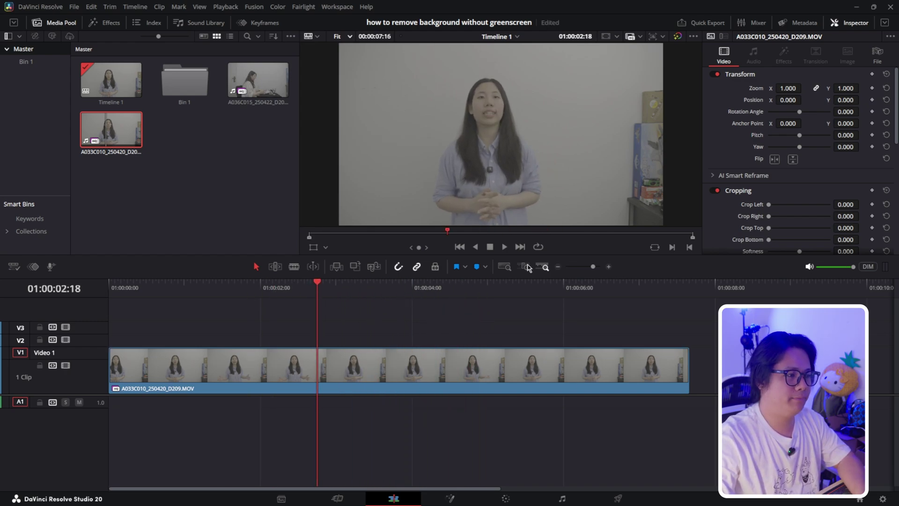
left_click_drag(317, 296, 349, 295)
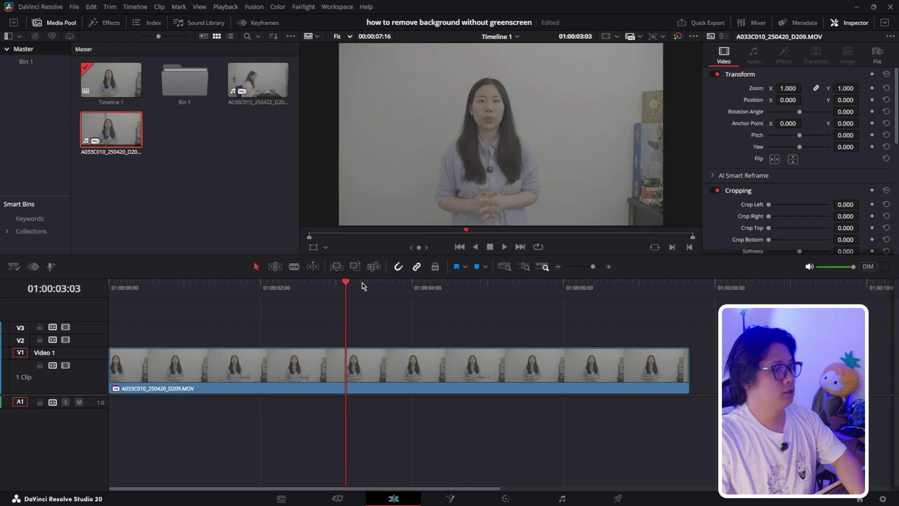
left_click(333, 287)
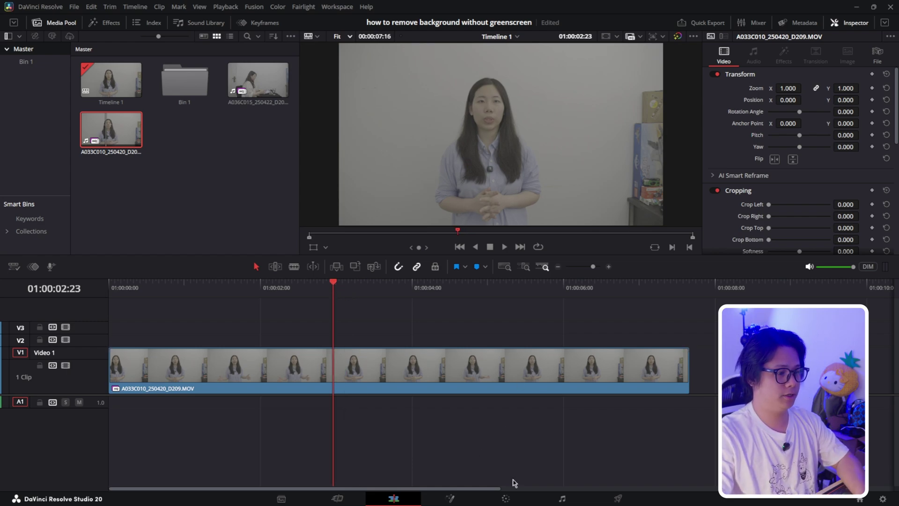
left_click(506, 498)
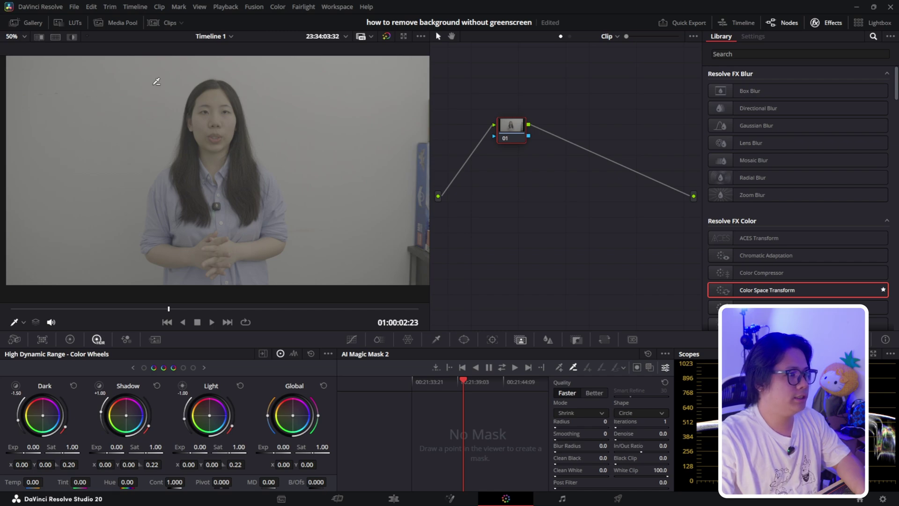
Step: Apply a Color Space Transform to node 01 converting Panasonic V-Gamut/V-Log to Rec.709 Gamma 2.4
left_click_drag(768, 289, 511, 127)
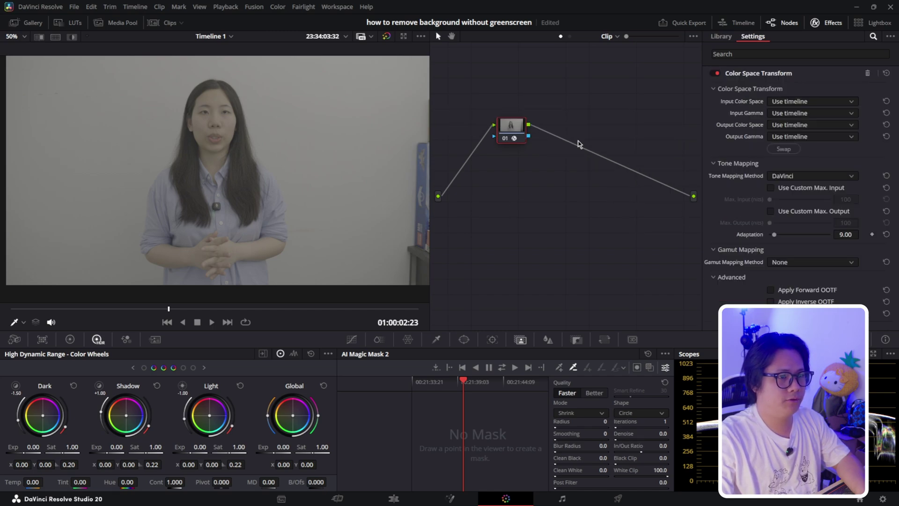
left_click(849, 102)
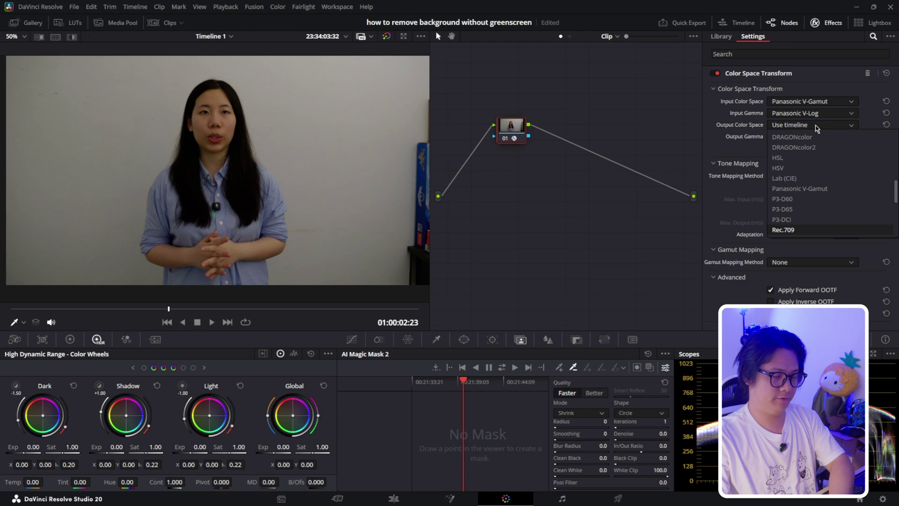
left_click(813, 135)
left_click(811, 137)
left_click(791, 170)
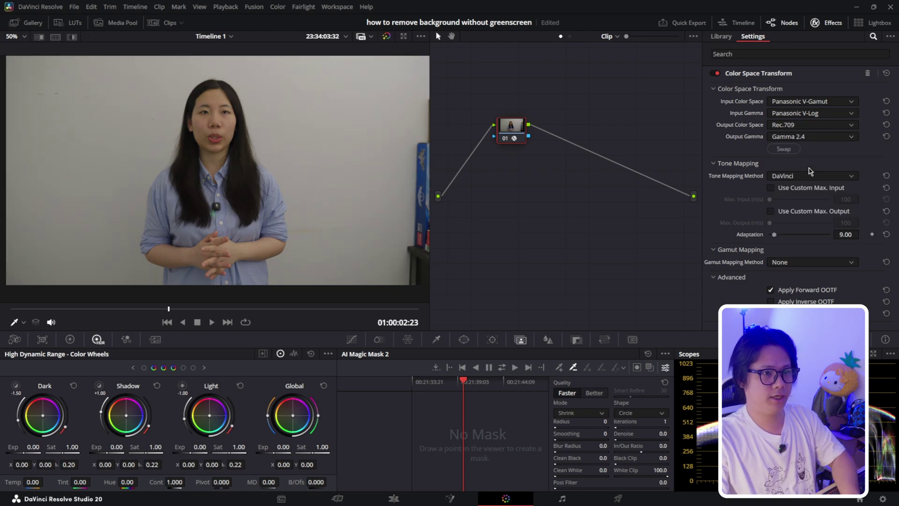
Step: Add a node before the transform node and raise its global exposure to 0.69
left_click_drag(521, 134, 480, 146)
key("shift+s")
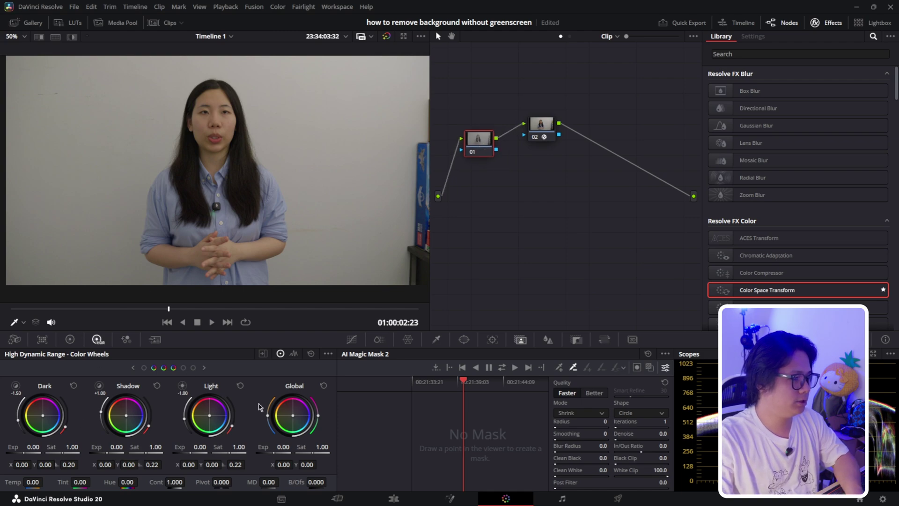
left_click_drag(283, 447, 318, 447)
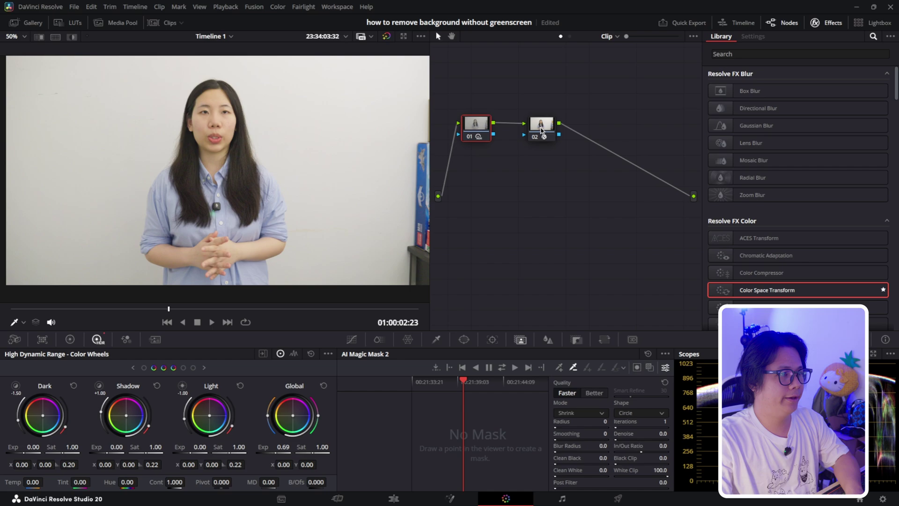
left_click_drag(478, 139, 476, 124)
left_click_drag(541, 125, 529, 123)
Step: Add an alpha output to the node graph
right_click(548, 168)
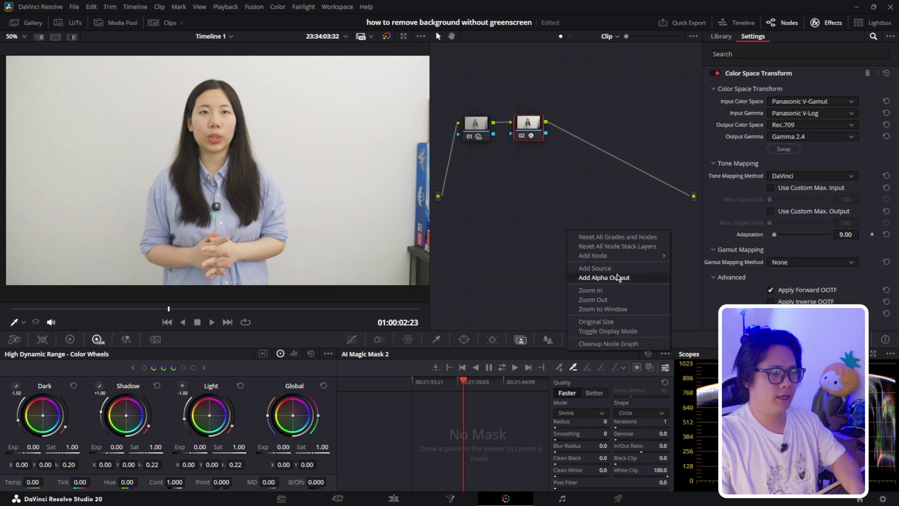
left_click(603, 279)
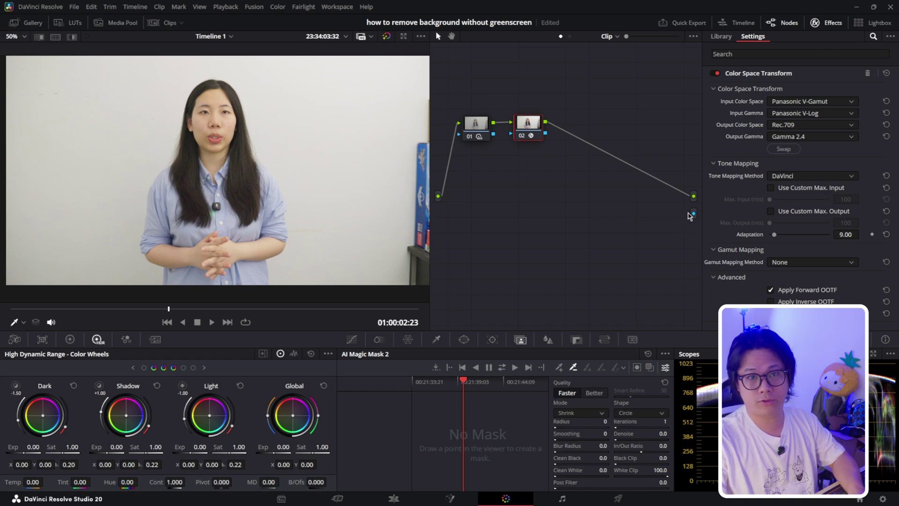
left_click_drag(533, 135, 522, 135)
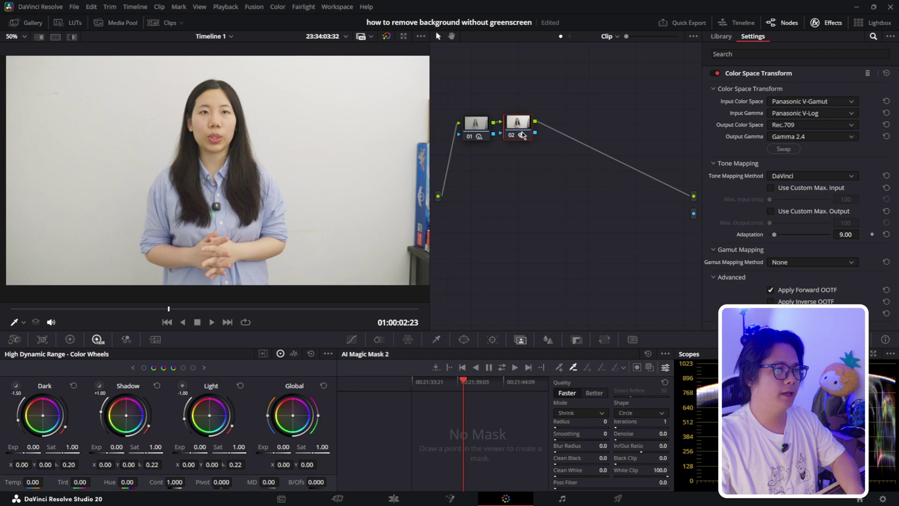
Step: Add serial node 03 after the Color Space Transform node 02
right_click(520, 130)
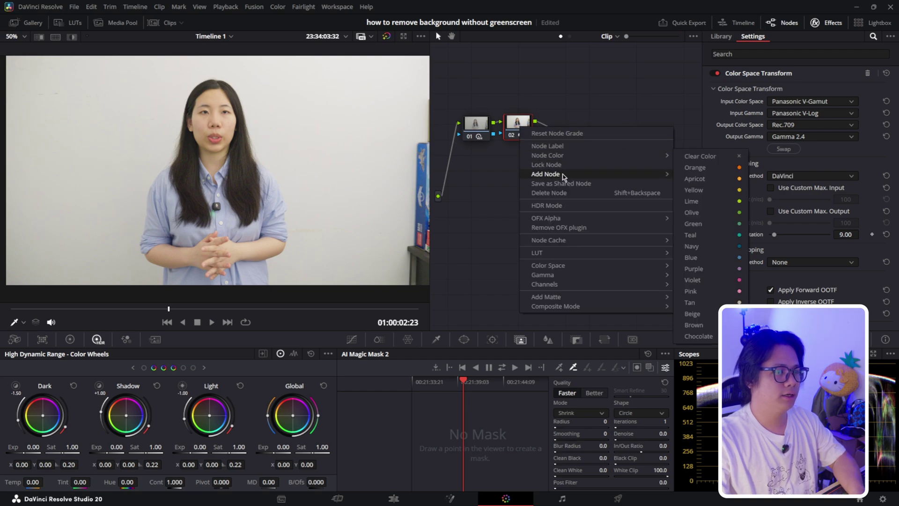
mouse_move(566, 177)
left_click(695, 179)
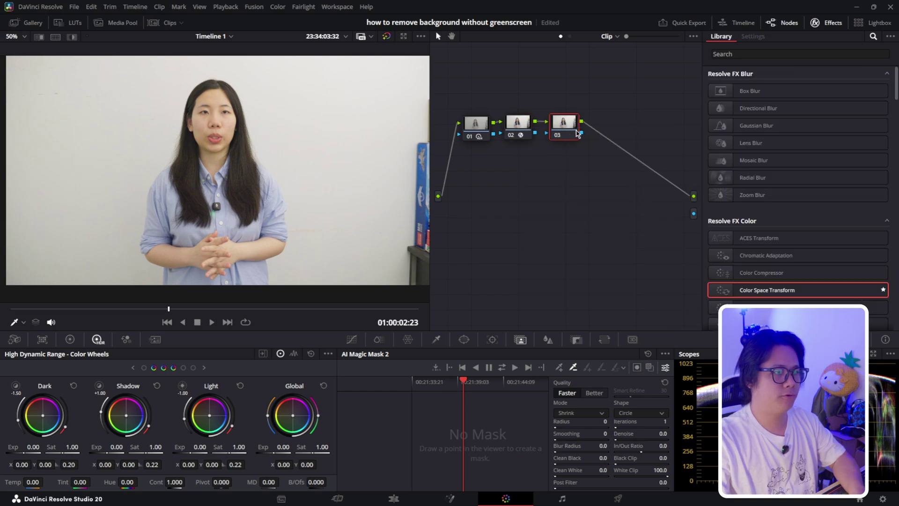
left_click_drag(584, 130, 564, 131)
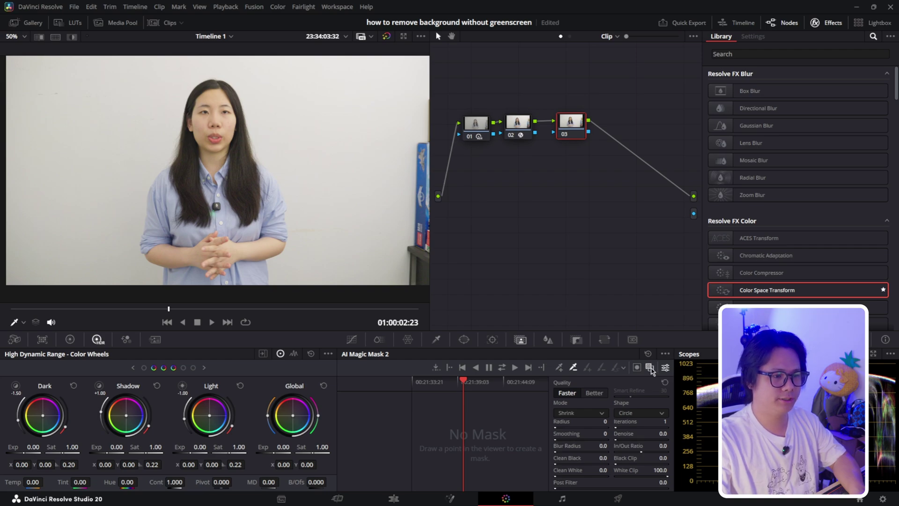
Step: Mark the woman's hair and shirt, subtract more of the wall, and set mask quality to Better
left_click(559, 368)
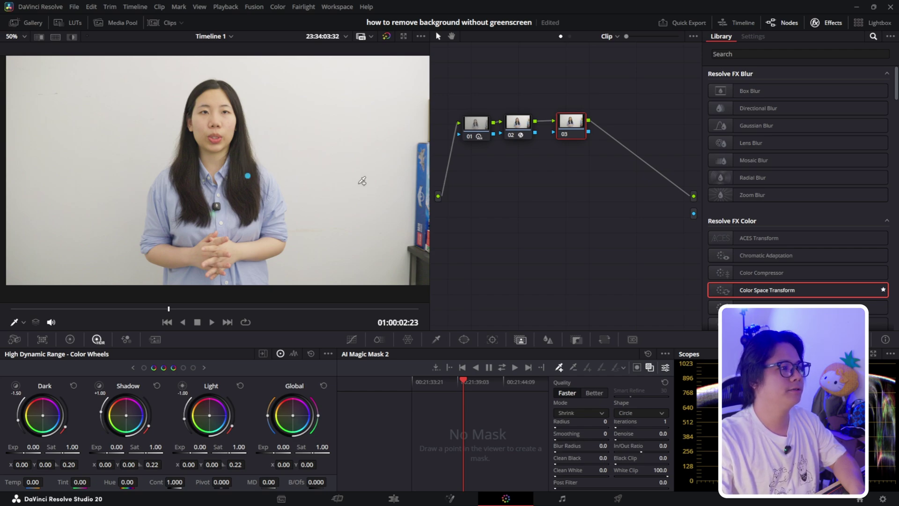
left_click(178, 192)
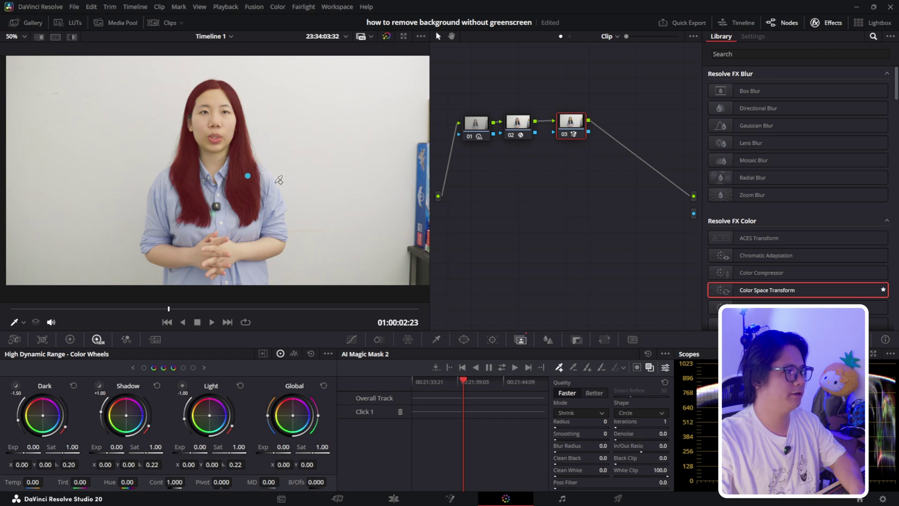
left_click(163, 196)
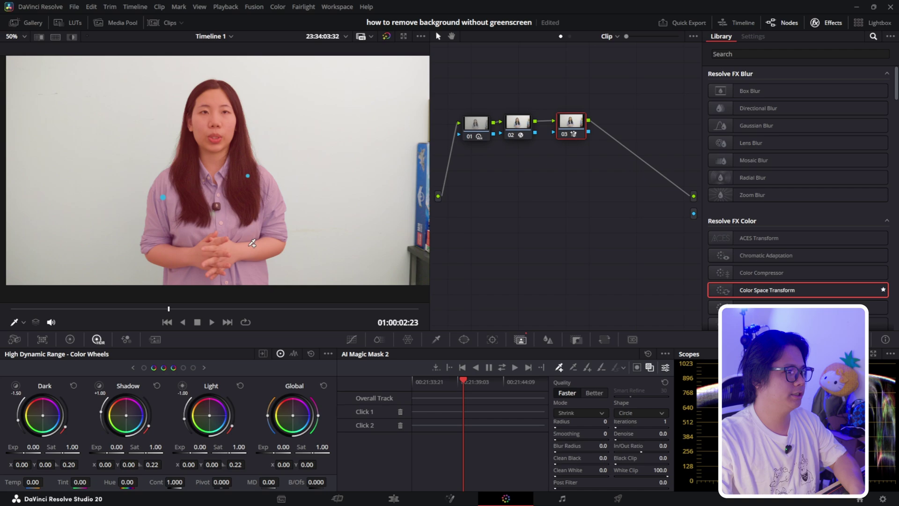
left_click(575, 368)
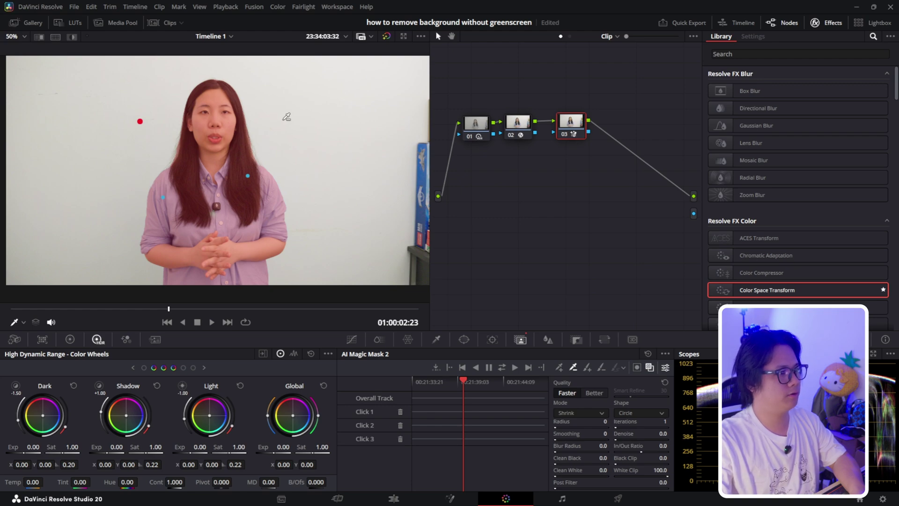
left_click(284, 120)
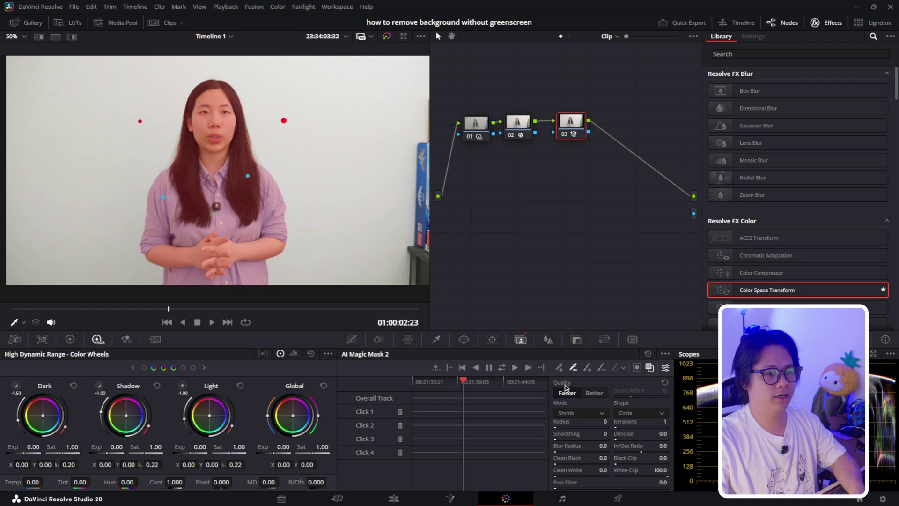
left_click(594, 393)
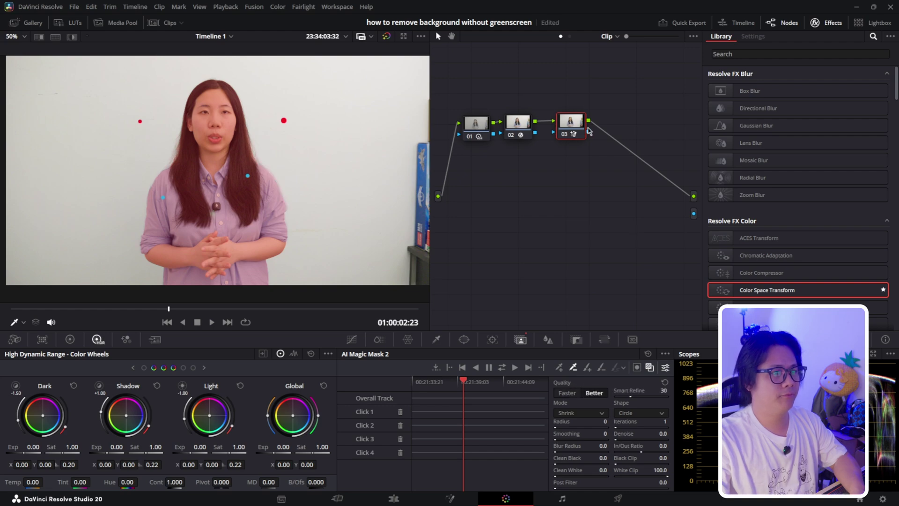
Step: Connect node 03's key output to the alpha output and hide the mask overlay to see the cut-out
left_click_drag(574, 123, 576, 118)
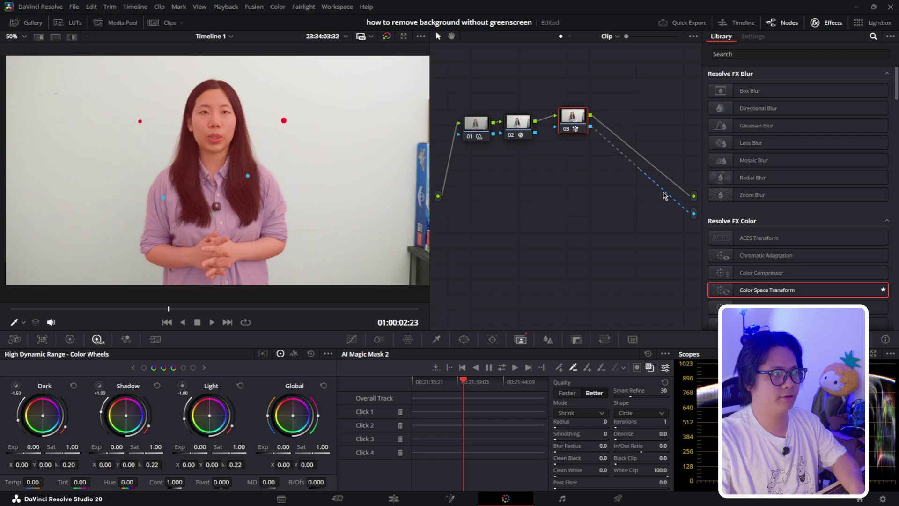
left_click_drag(575, 124, 603, 226)
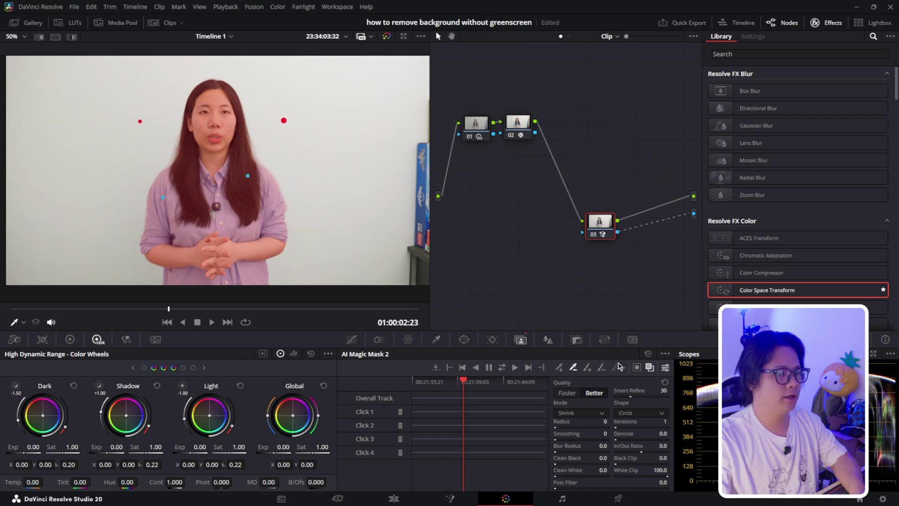
left_click(651, 368)
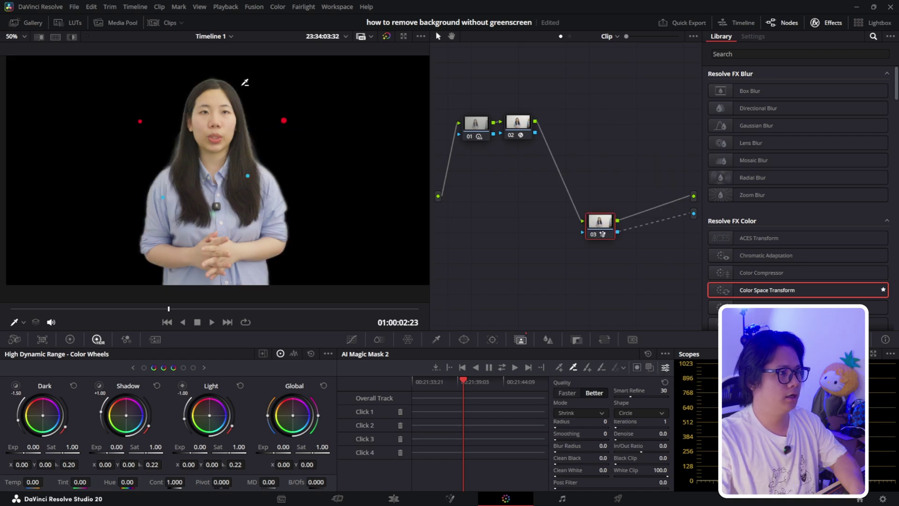
Step: Track the magic mask forward and reverse, then replay the clip from the start to review
left_click(502, 367)
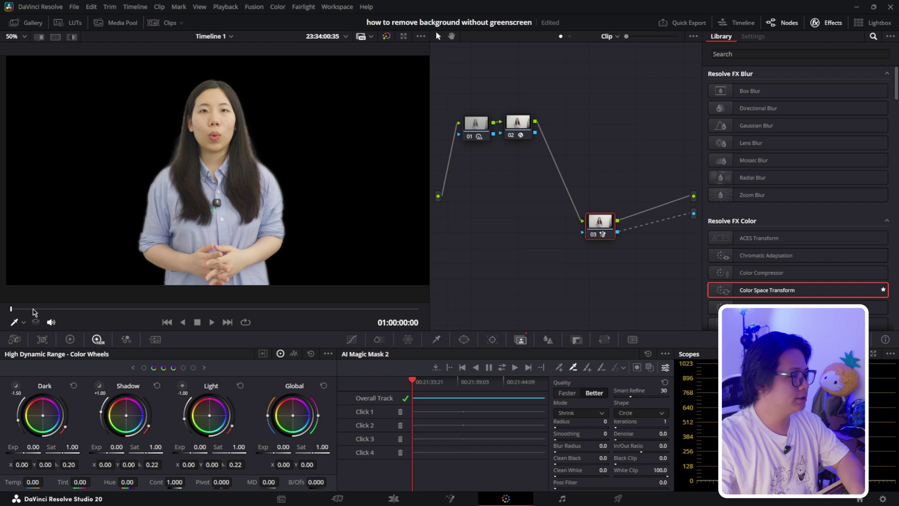
key("space")
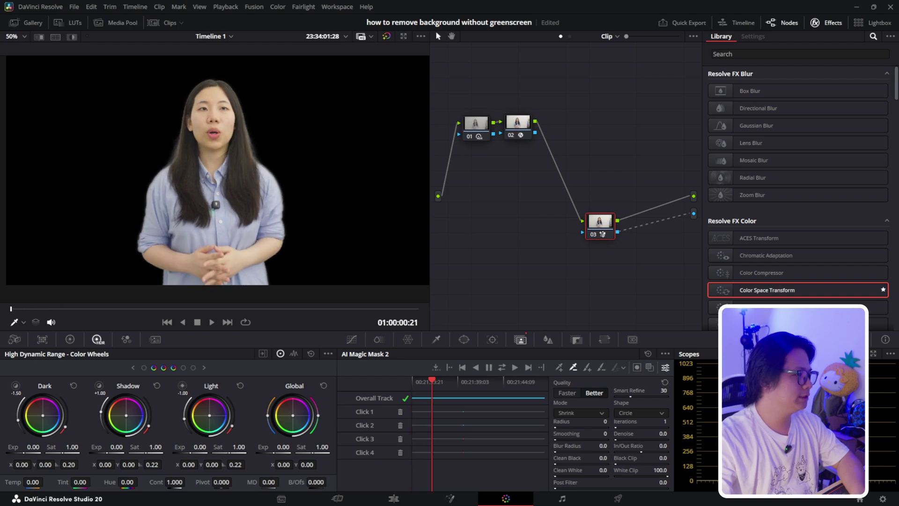
key("Home")
key("space")
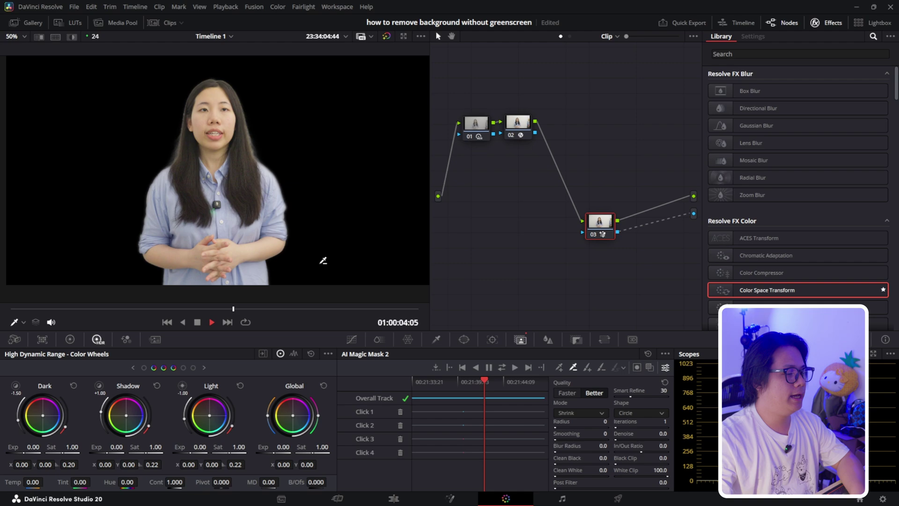
key("space")
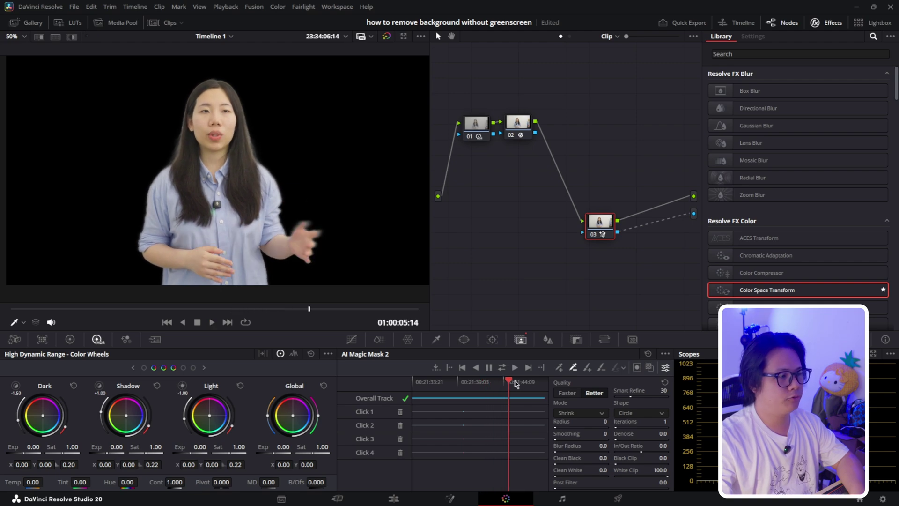
left_click_drag(303, 310, 294, 309)
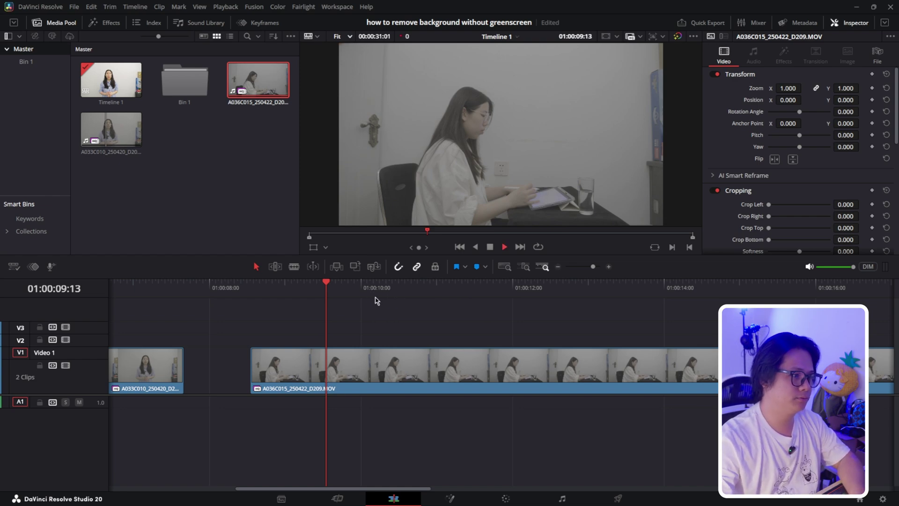
Step: Trim A036C015_250422_D209.MOV so it ends at the playhead at 01:00:12:09
left_click(541, 286)
left_click(594, 359)
key("shift+bracketright")
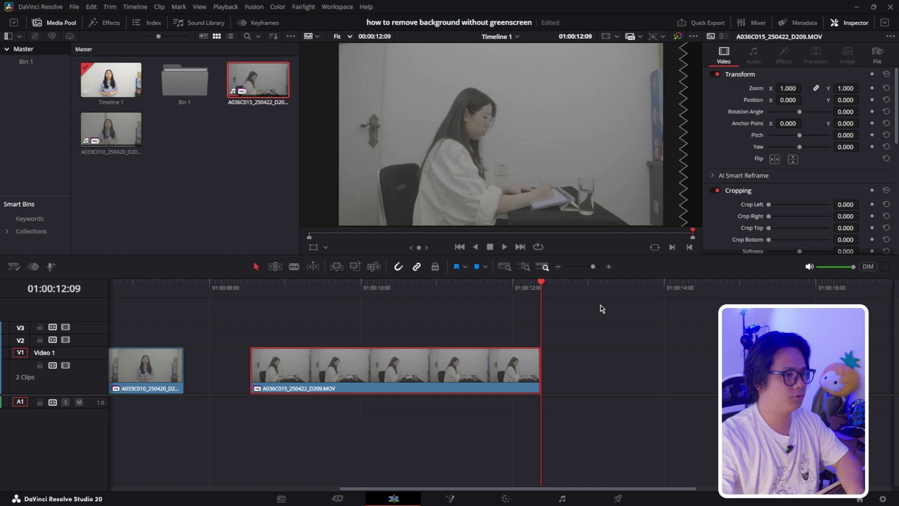
Step: Give the desk clip a second node converting Panasonic V-Gamut/V-Log to Rec.709 Gamma 2.4
left_click_drag(480, 295, 348, 297)
key("shift+6")
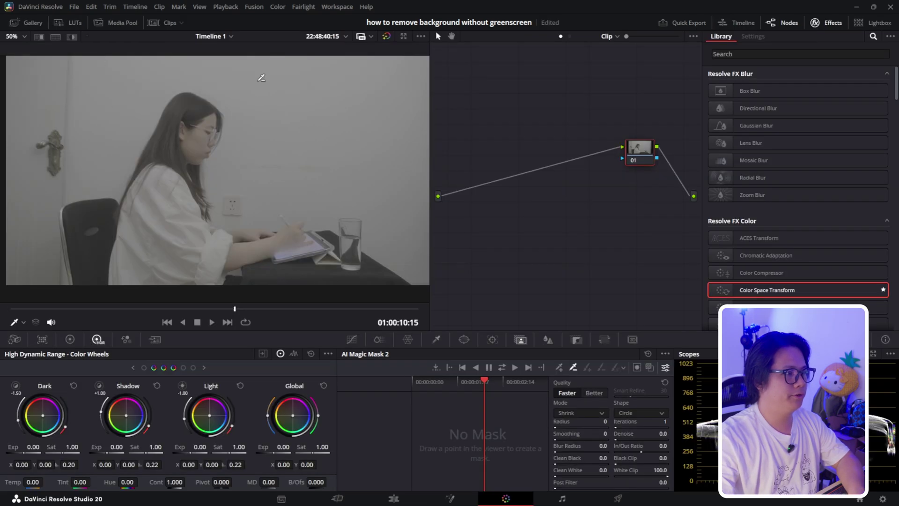
left_click_drag(769, 290, 644, 161)
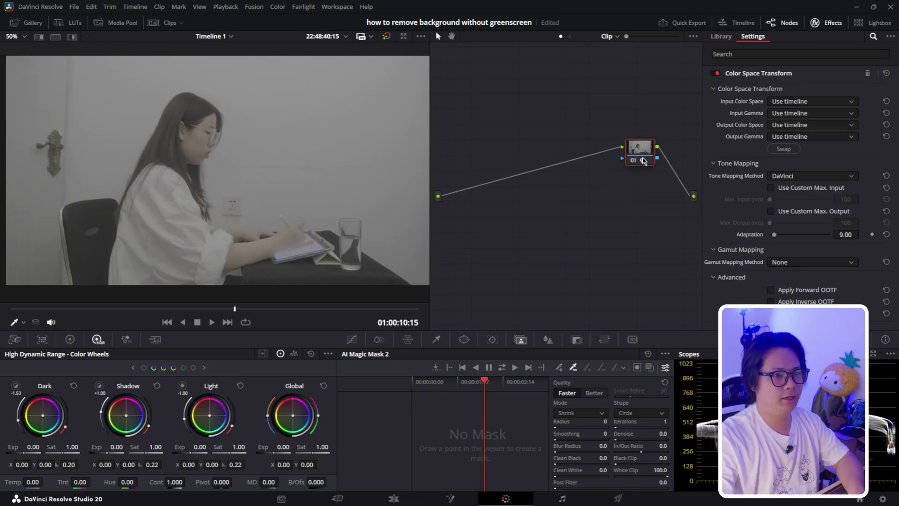
left_click(812, 102)
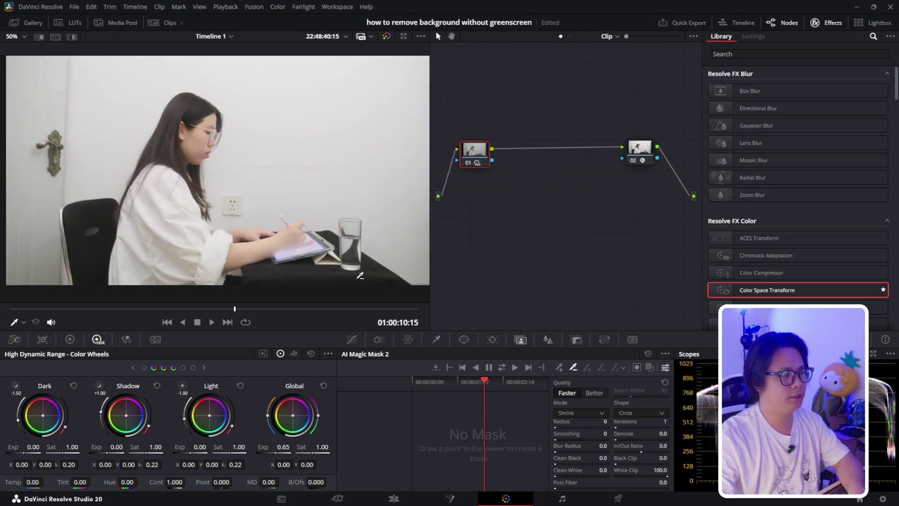
left_click_drag(235, 309, 34, 313)
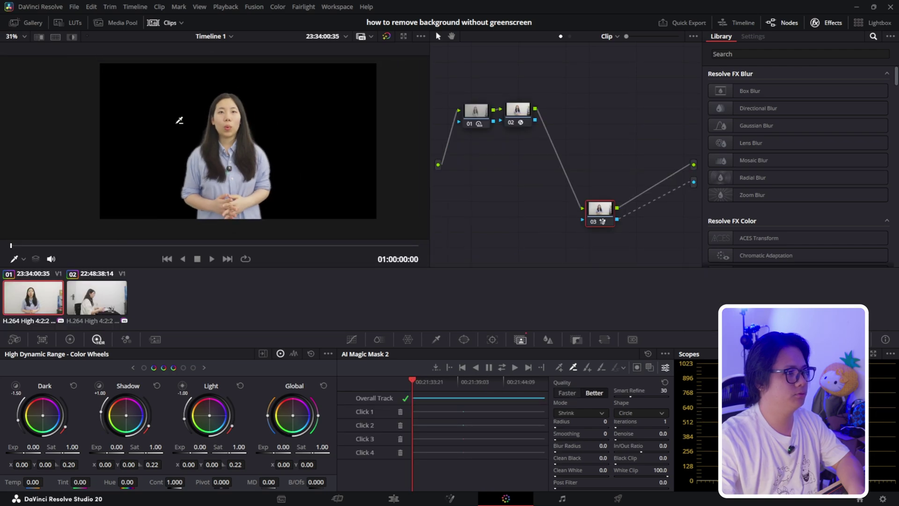
left_click(93, 306)
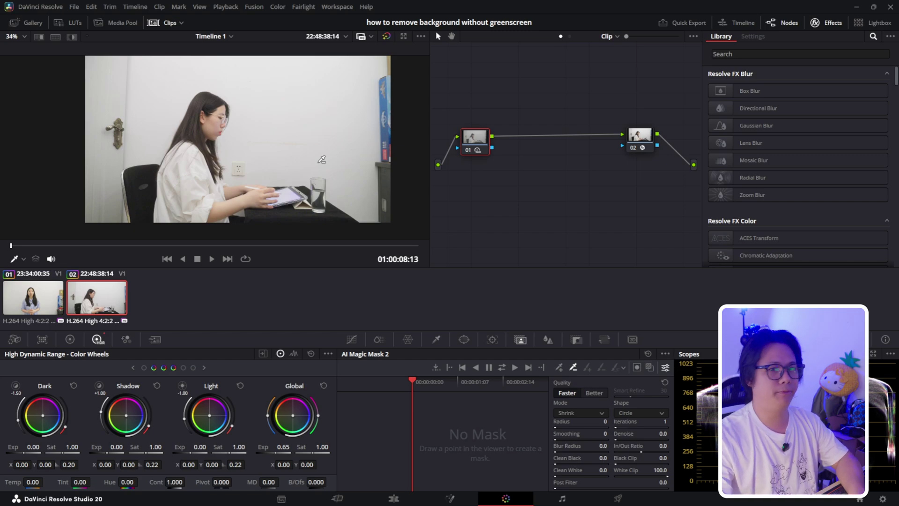
left_click_drag(477, 141, 465, 104)
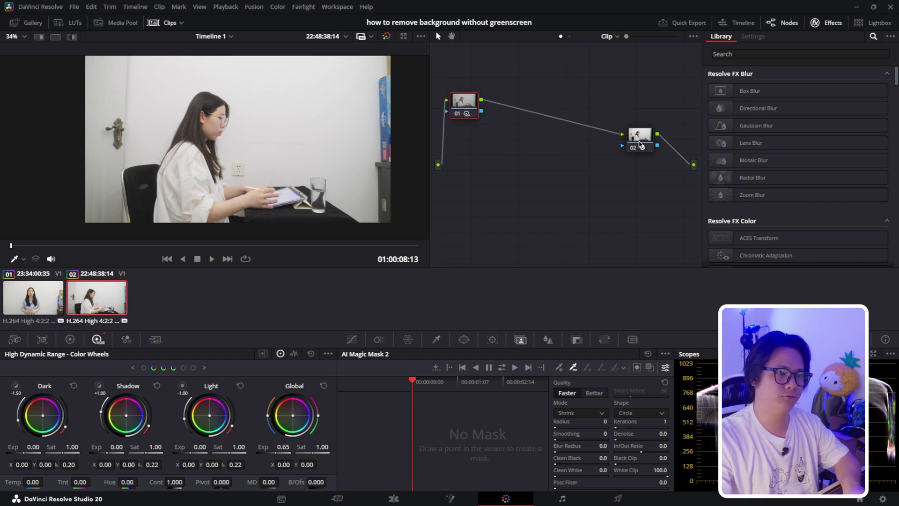
left_click_drag(641, 144, 521, 107)
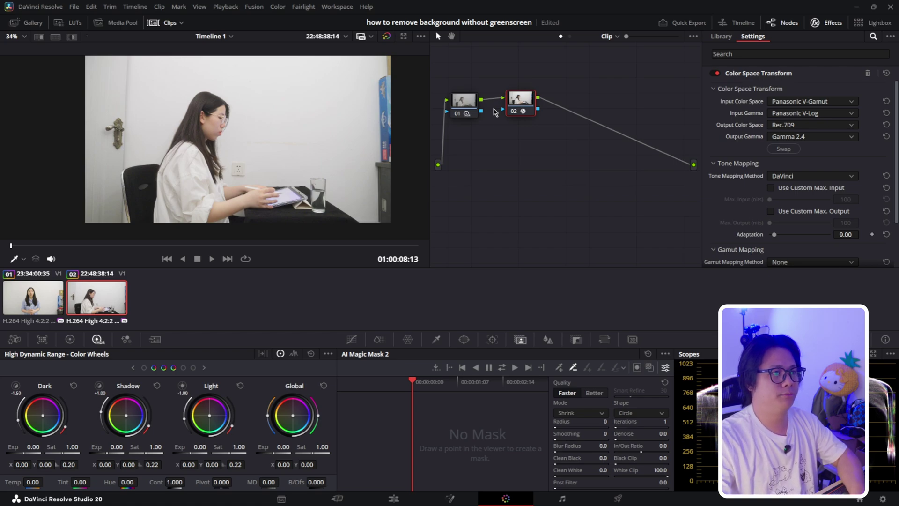
Step: Add an alpha output and a new serial node after the transform node
left_click_drag(527, 106, 523, 107)
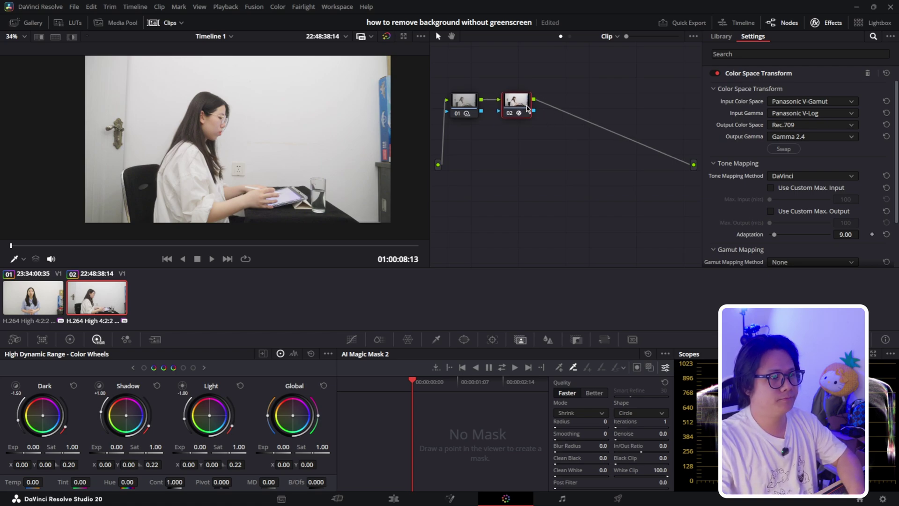
right_click(605, 170)
left_click(630, 210)
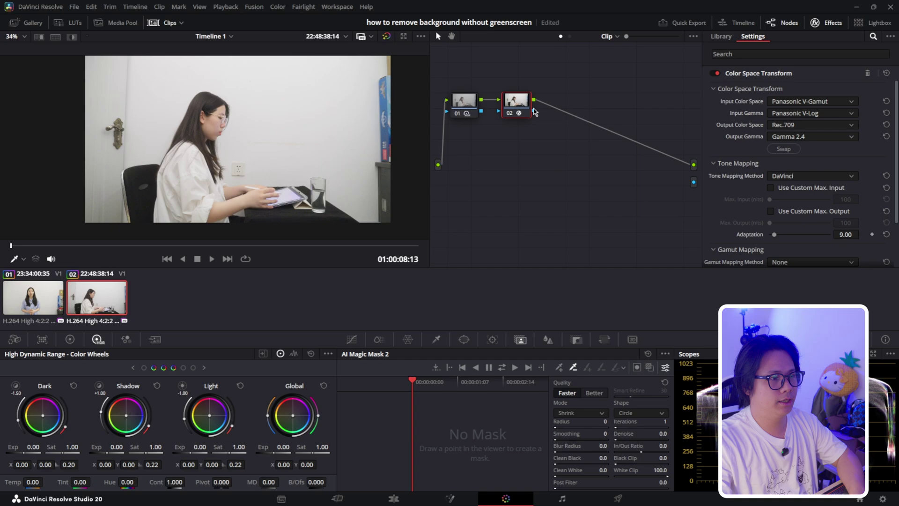
key("alt+s")
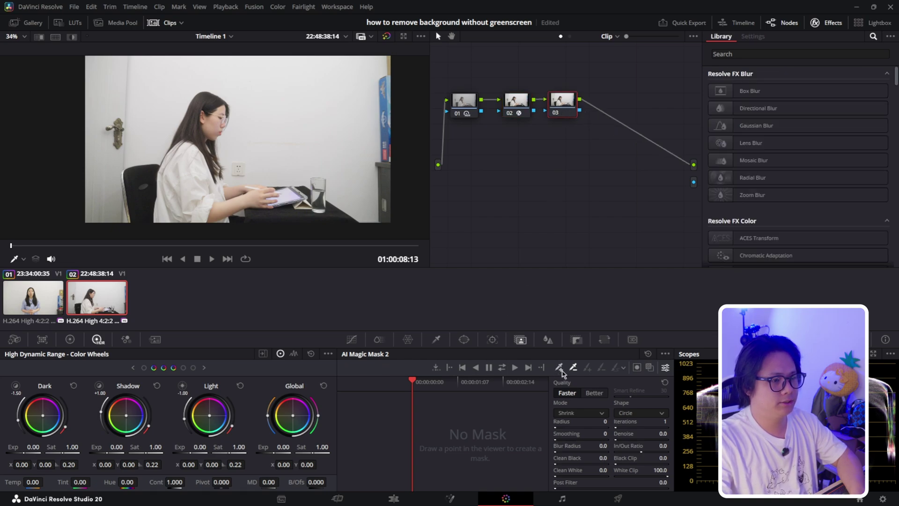
Step: Mark the woman's shirt, lower body and hair as the magic mask subject
scroll(335, 108, "up", 2)
left_click(171, 24)
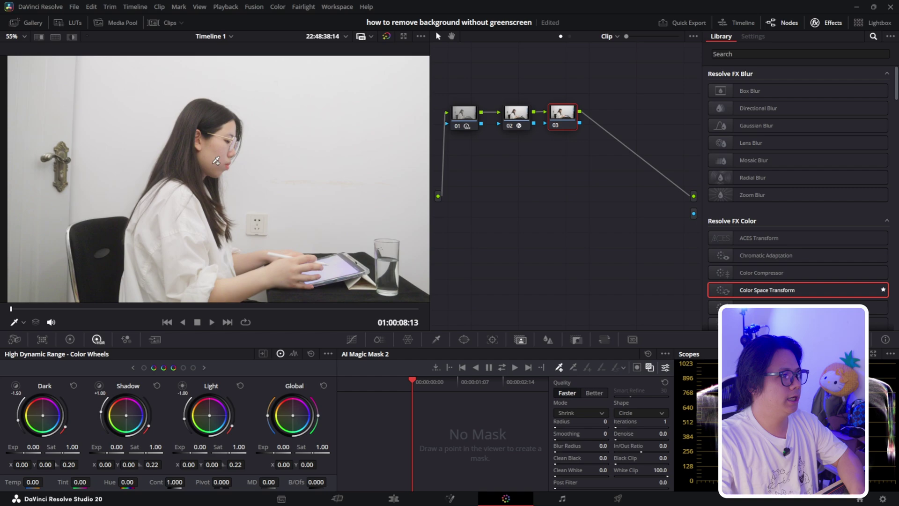
left_click(178, 238)
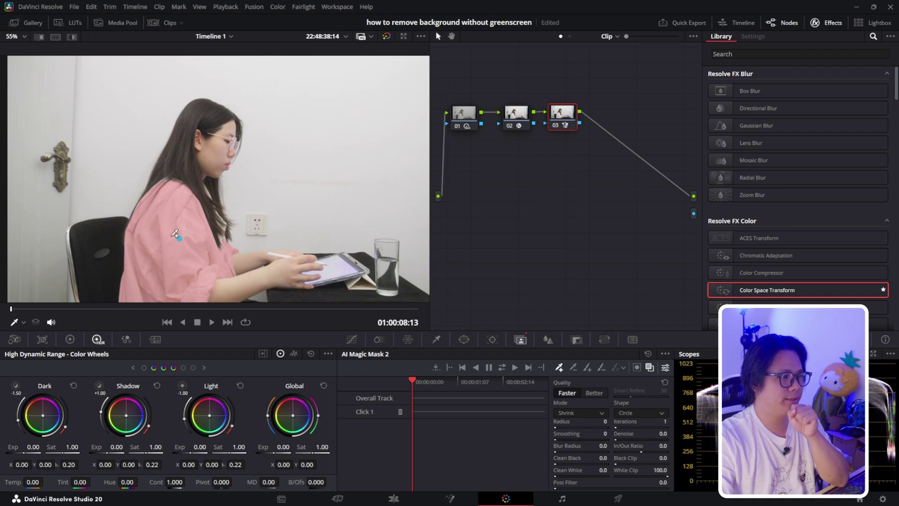
scroll(176, 232, "down", 1)
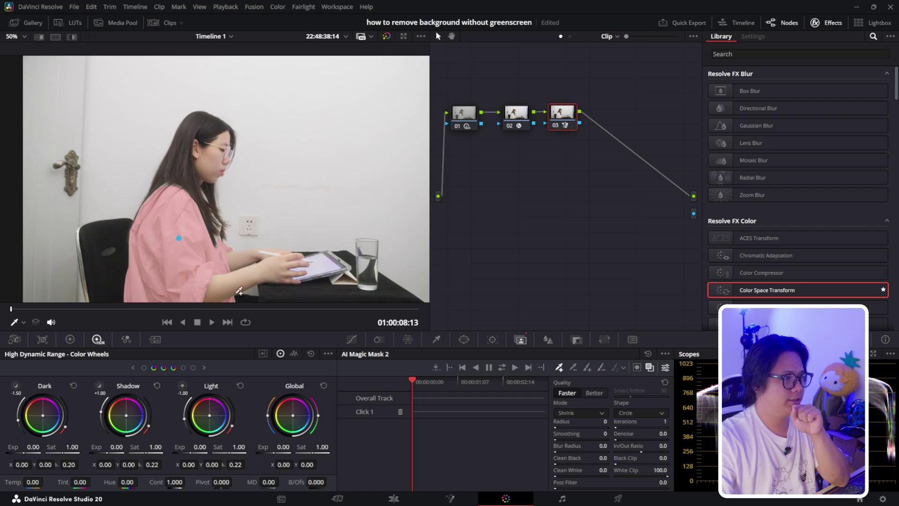
left_click(240, 281)
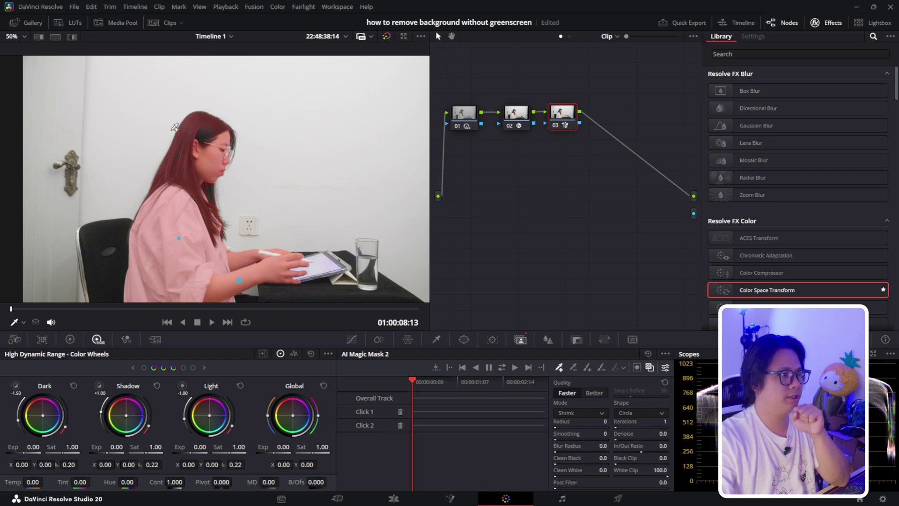
scroll(209, 131, "up", 3)
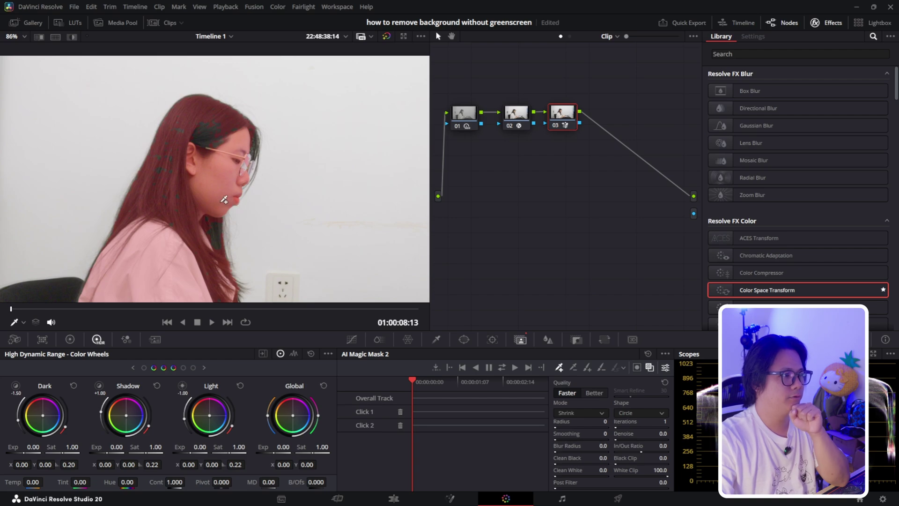
left_click(203, 200)
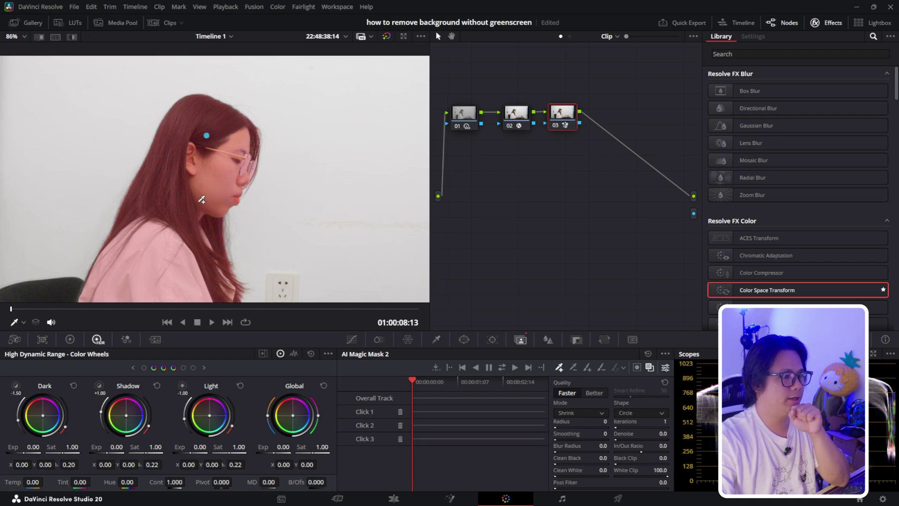
Step: Add the tablet and its stand to the magic mask
scroll(193, 205, "down", 4)
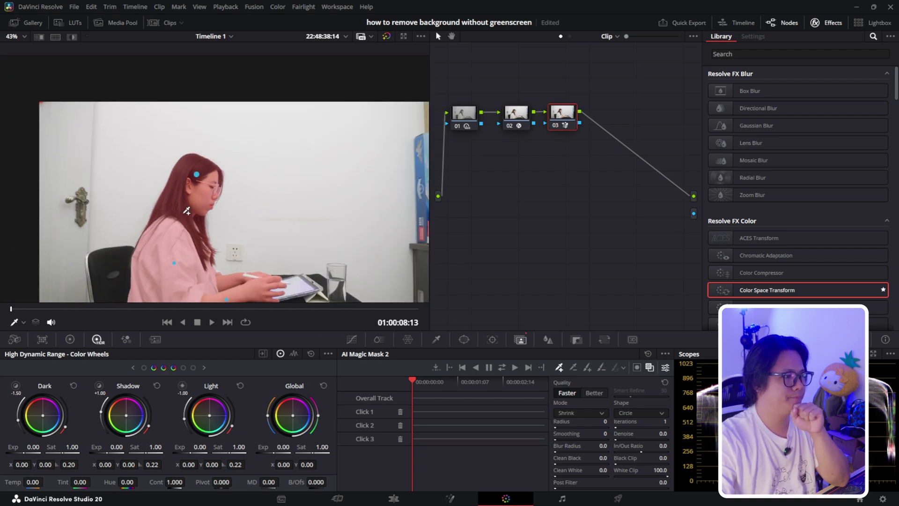
scroll(184, 230, "up", 2)
scroll(185, 230, "up", 1)
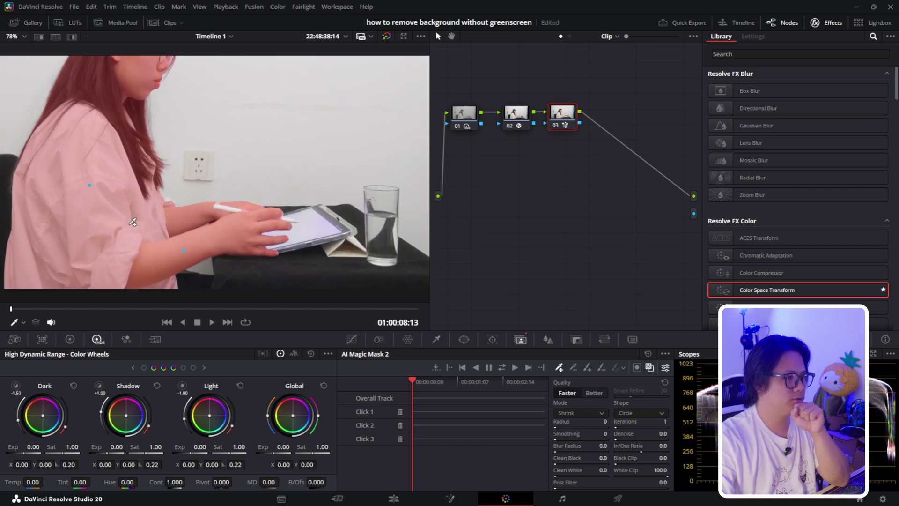
left_click(312, 224)
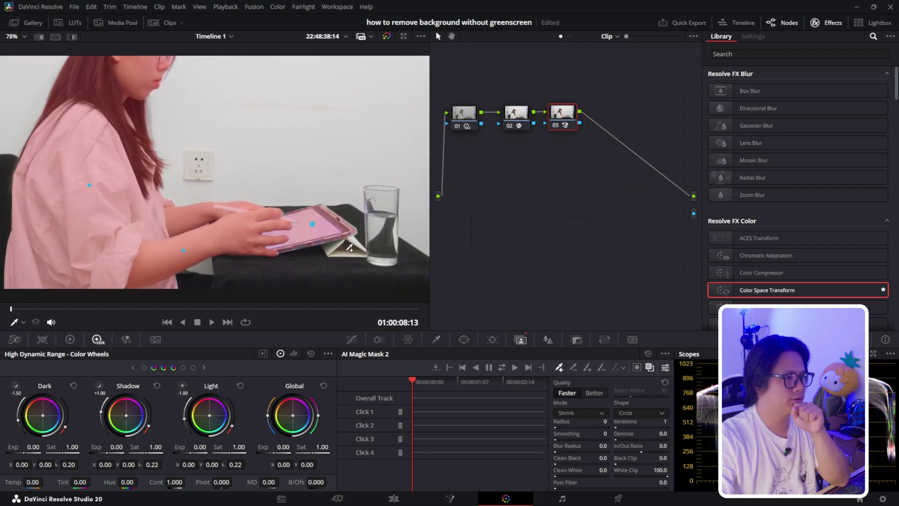
left_click(347, 251)
scroll(312, 240, "down", 3)
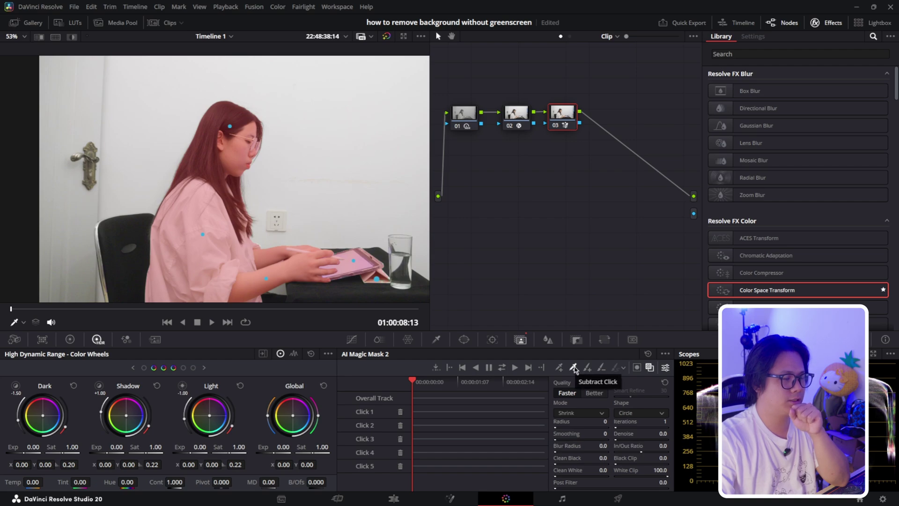
Step: Subtract two patches of white wall from the magic mask
left_click(574, 368)
left_click(155, 135)
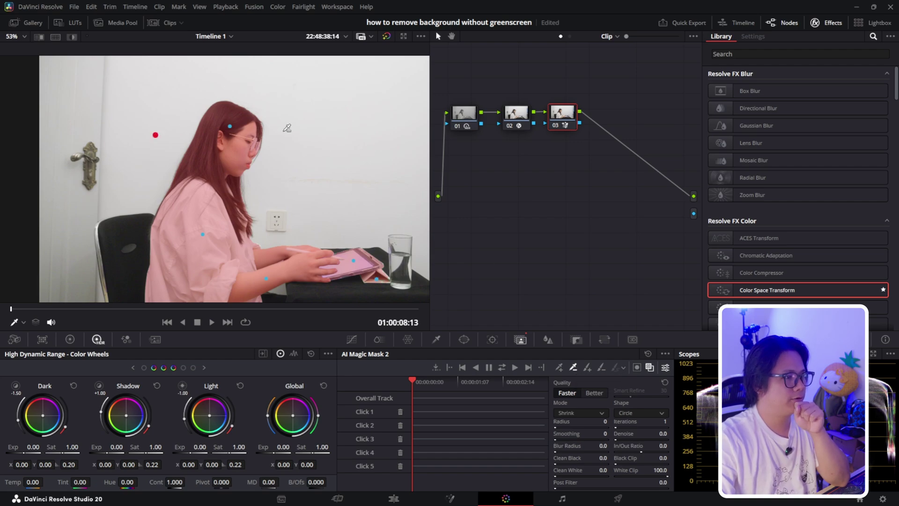
left_click(297, 148)
scroll(299, 145, "down", 1)
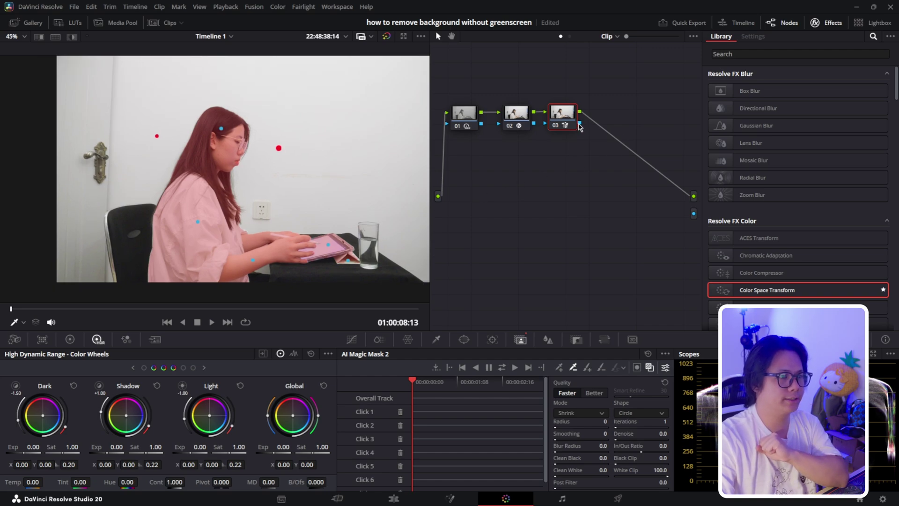
Step: Route node 03's key to the alpha output, hide the overlay, and track the mask forward
left_click_drag(650, 157, 694, 214)
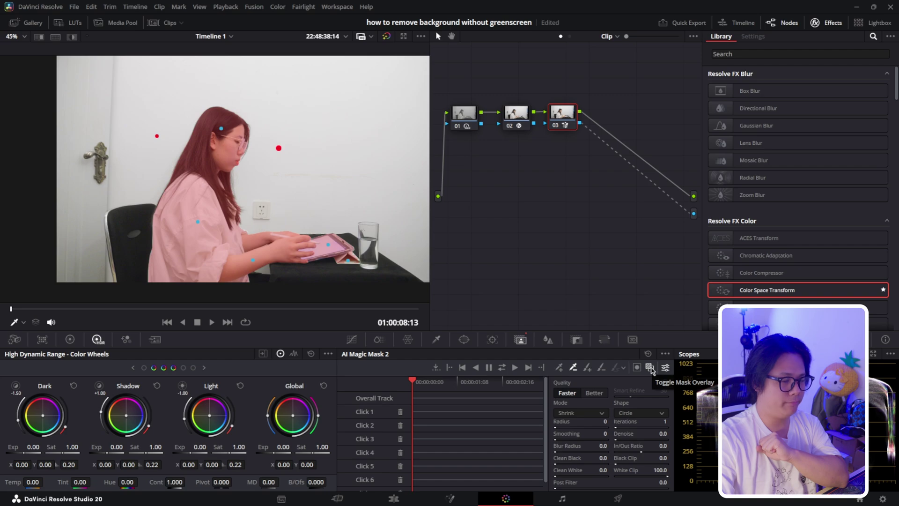
left_click(650, 368)
scroll(318, 230, "up", 2)
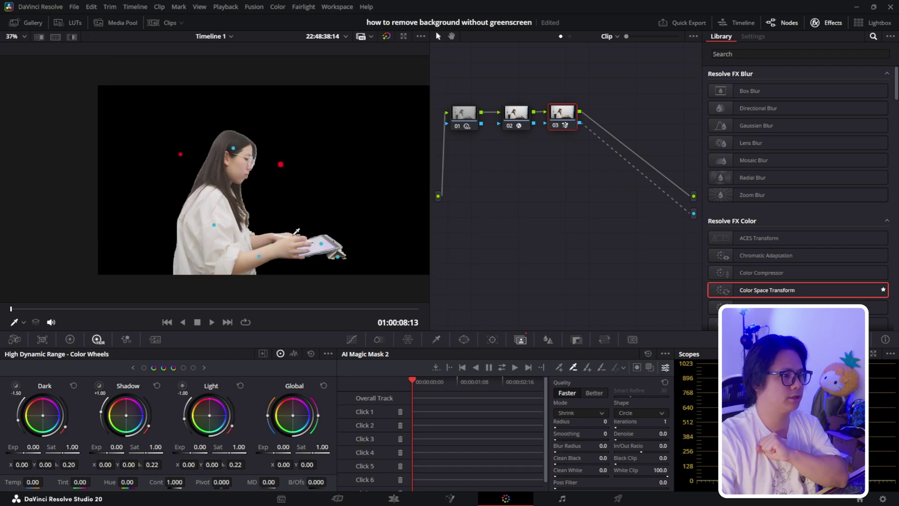
scroll(318, 230, "up", 3)
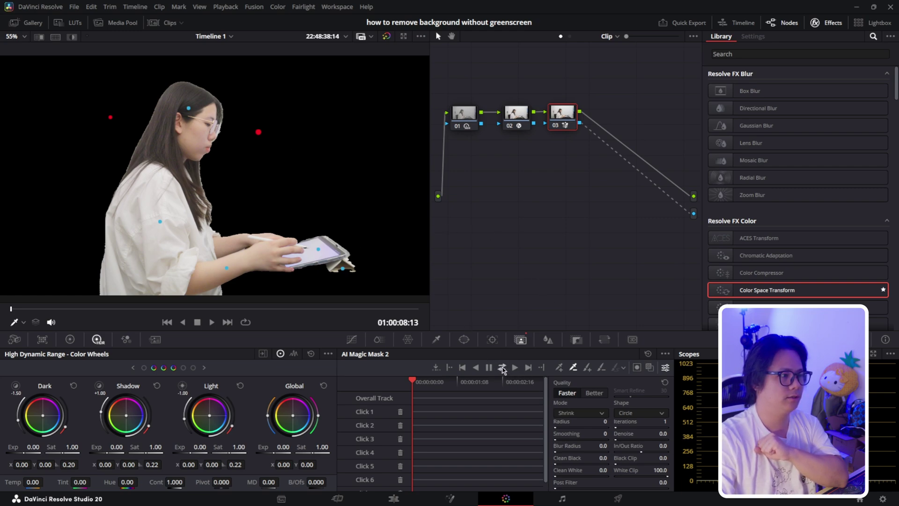
left_click(511, 369)
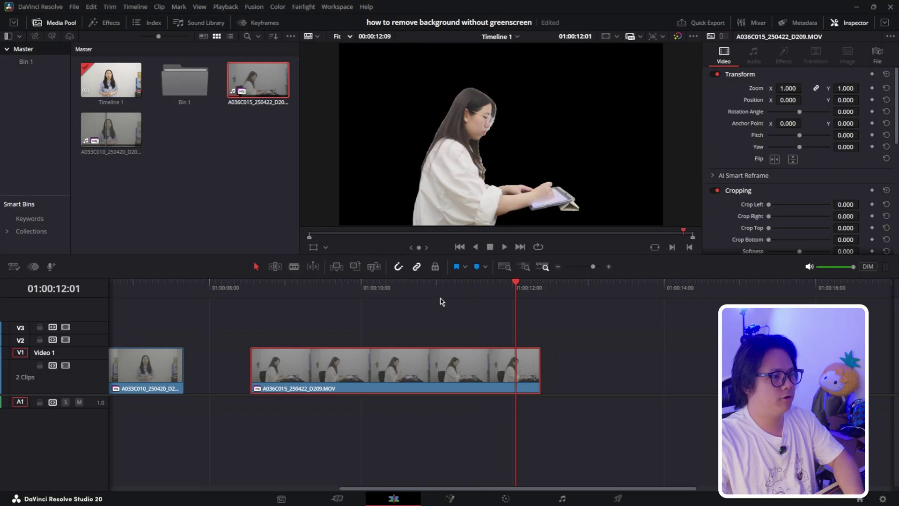
Step: Scrub the playhead back to about 01:00:09:02 and shrink the timeline tracks to slim name bars
left_click_drag(309, 281, 291, 282)
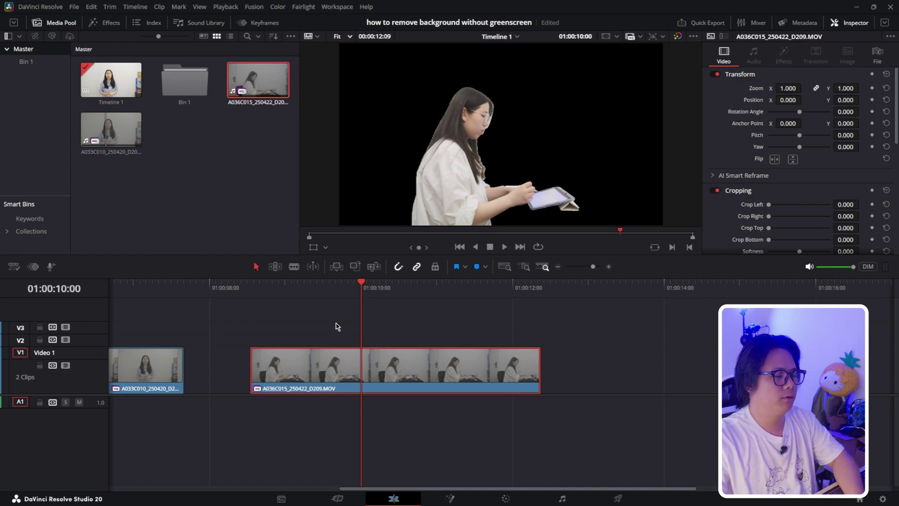
scroll(323, 344, "down", 3)
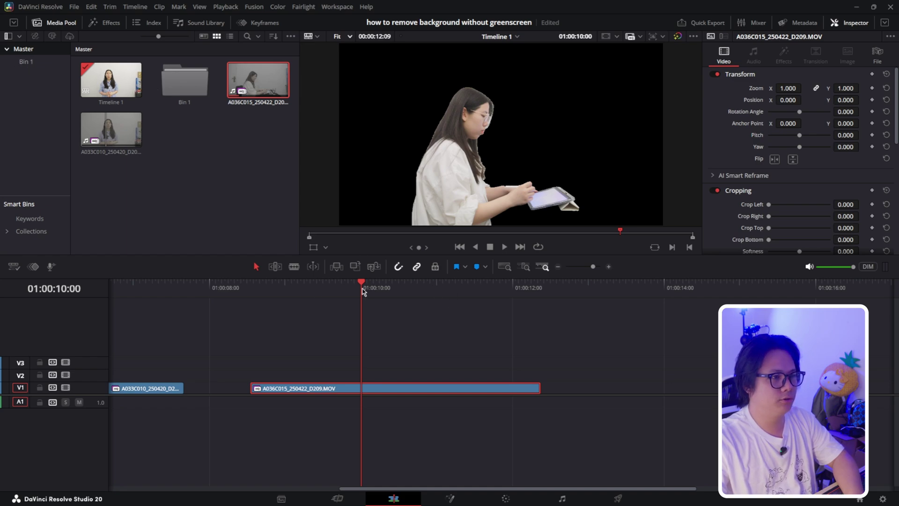
key("Right")
Step: Deselect the clips, stop playback, and move the masked seated-woman clip up to track V3
left_click(415, 332)
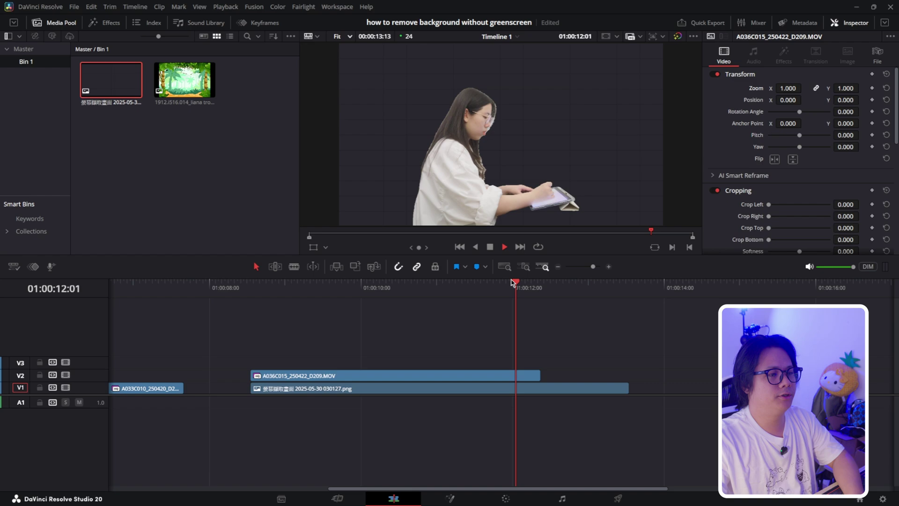
left_click(285, 309)
left_click_drag(357, 375, 358, 363)
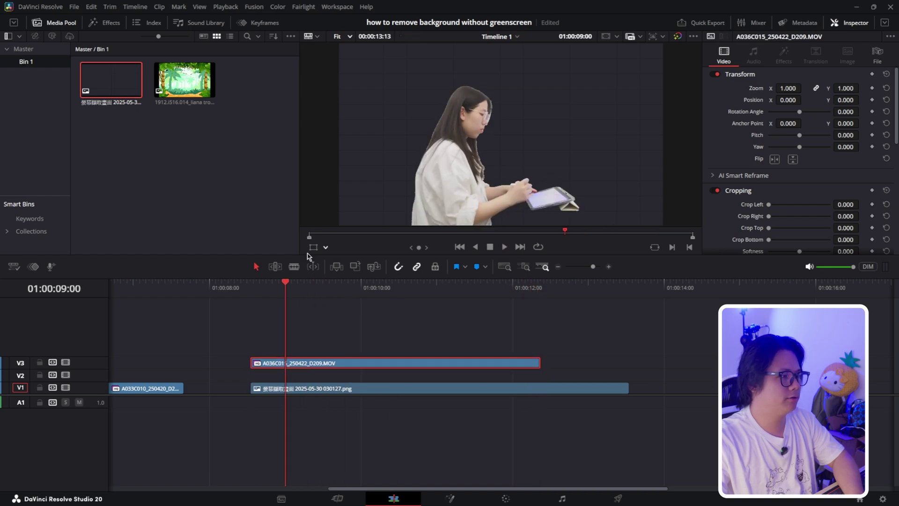
Step: Place the cartoon jungle image on V2 beneath the clip and play back the composite
left_click_drag(184, 79, 284, 377)
left_click(269, 283)
key("space")
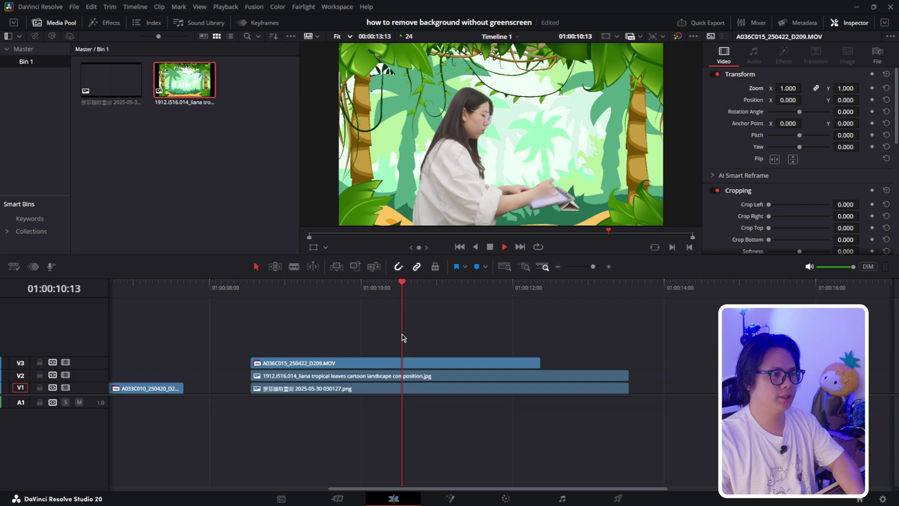